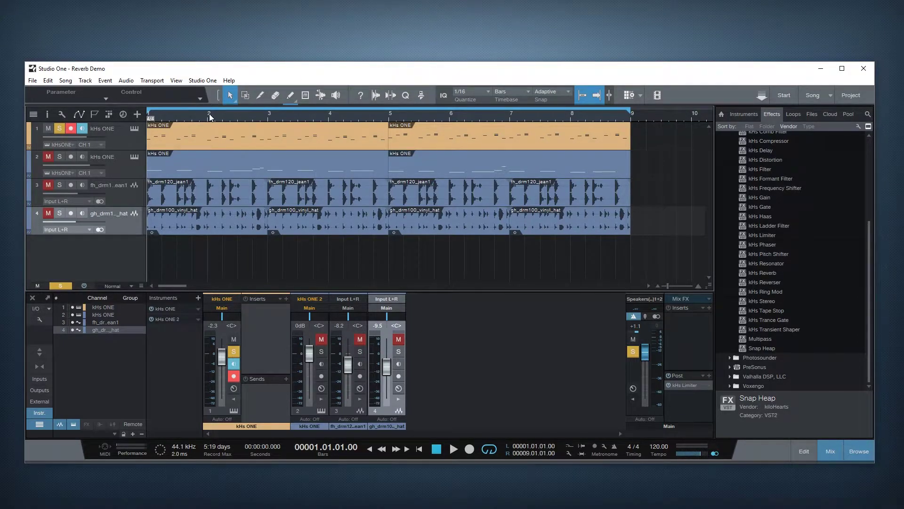
# - Play the song with the kHs ONE melody track soloed, then pick up Snap Heap from the Effects browser
pyautogui.press('space')
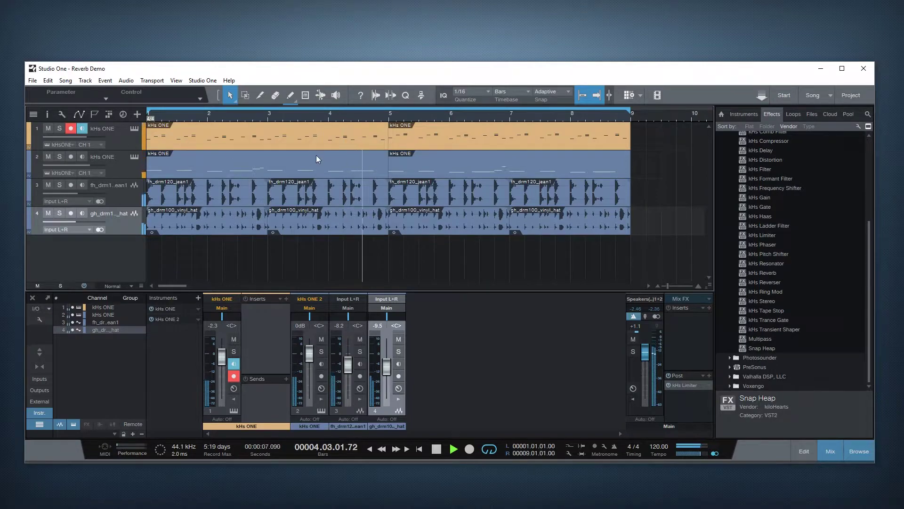
pyautogui.click(59, 132)
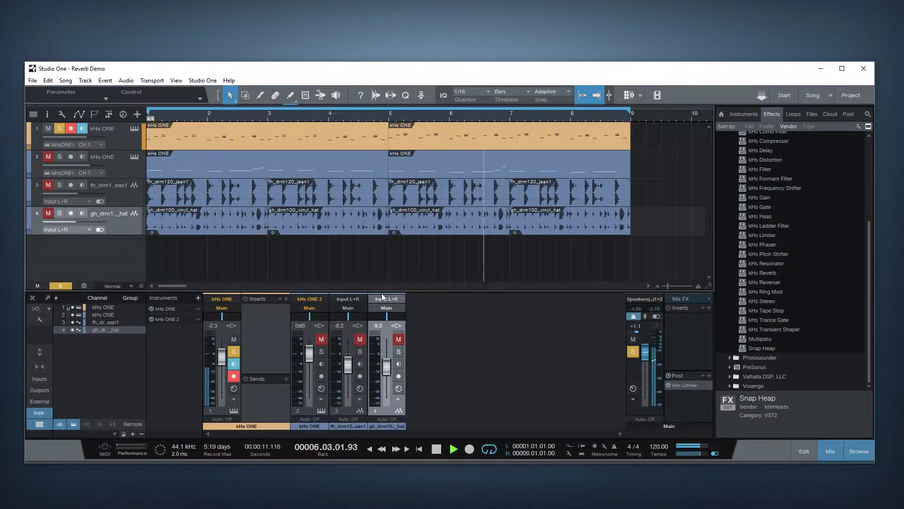
pyautogui.moveTo(768, 347); pyautogui.dragTo(258, 319)
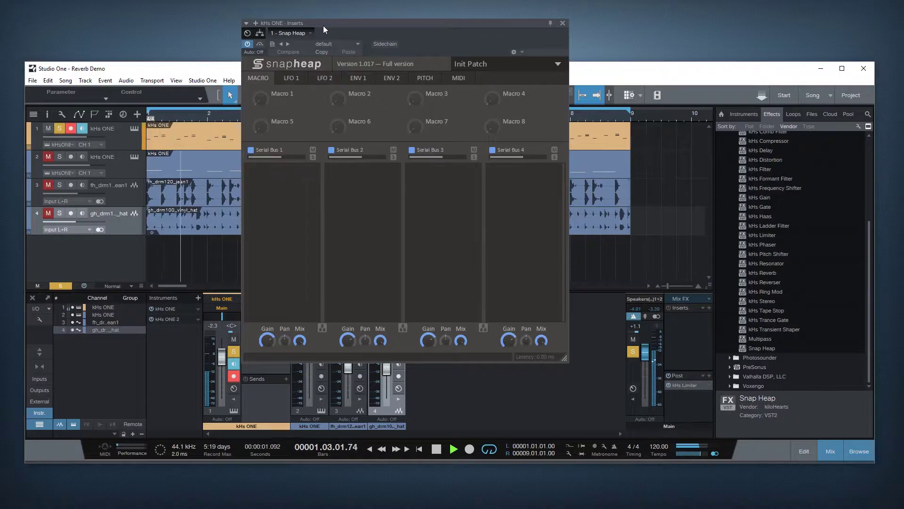
# - Insert Snap Heap on the kHs ONE inserts, enlarge its window, and show Serial Bus 1's module list
pyautogui.moveTo(315, 29); pyautogui.dragTo(222, 16)
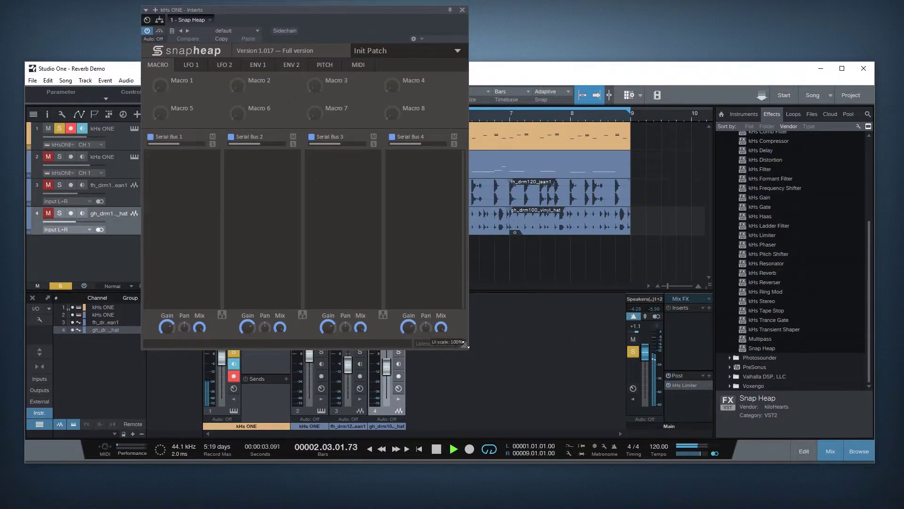
pyautogui.moveTo(465, 346)
pyautogui.mouseDown()
pyautogui.moveTo(601, 442)
pyautogui.moveTo(595, 454)
pyautogui.mouseUp()
pyautogui.moveTo(613, 506); pyautogui.dragTo(617, 504)
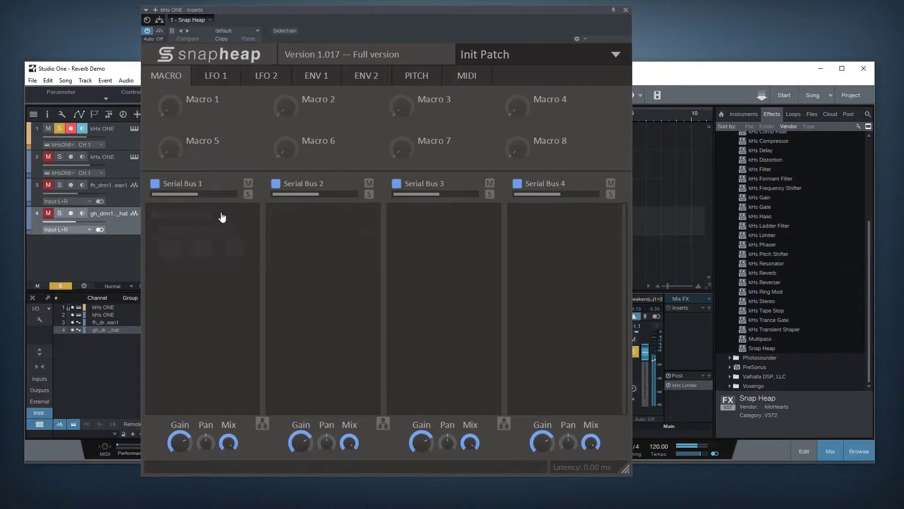
pyautogui.click(194, 223)
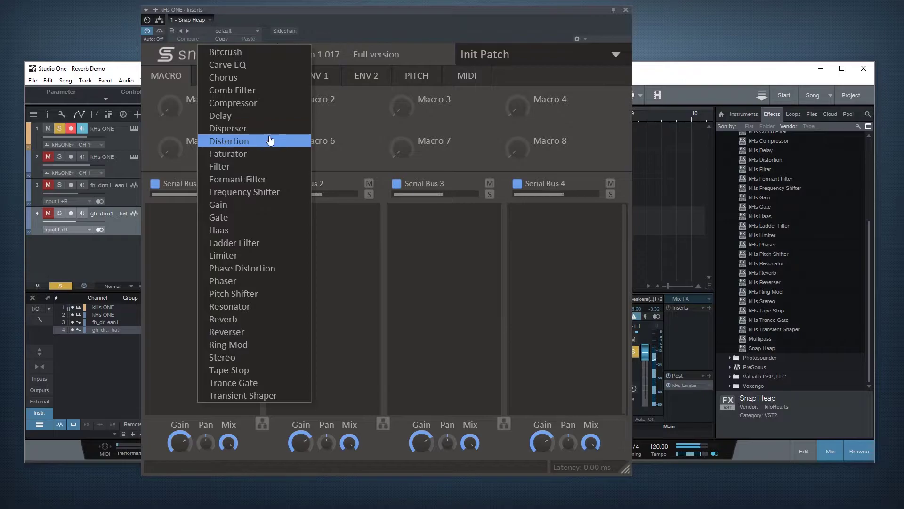
# - Add a Reverb to Serial Bus 1, raise its wet mix, and set the lane mix to about 30%
pyautogui.click(231, 319)
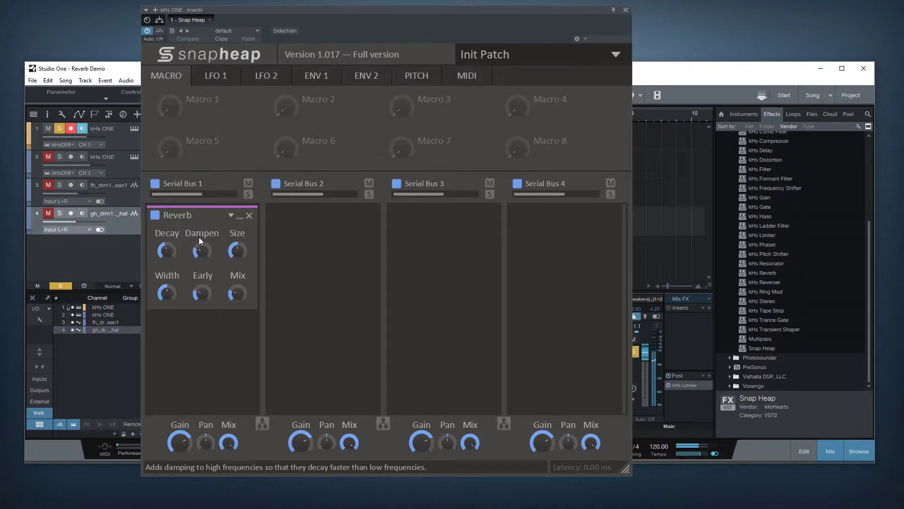
pyautogui.moveTo(209, 206); pyautogui.dragTo(288, 316)
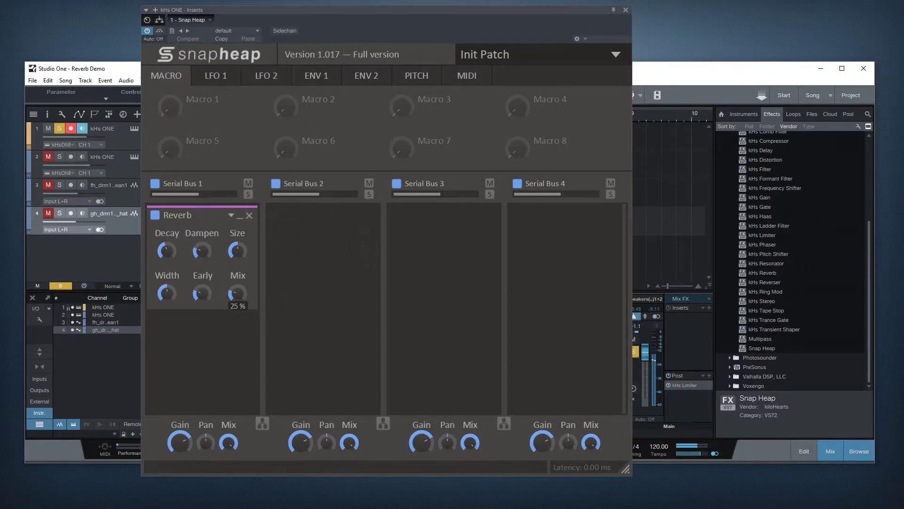
pyautogui.moveTo(236, 293)
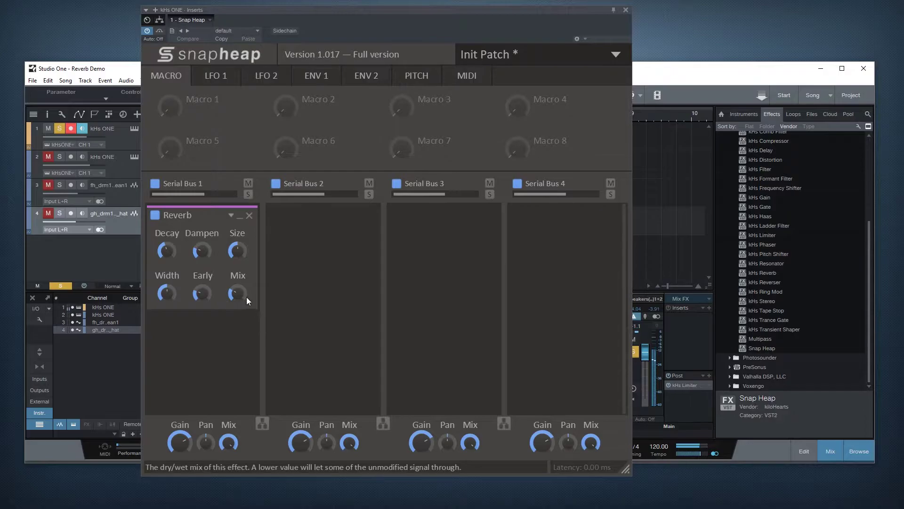
pyautogui.moveTo(237, 295); pyautogui.dragTo(238, 285)
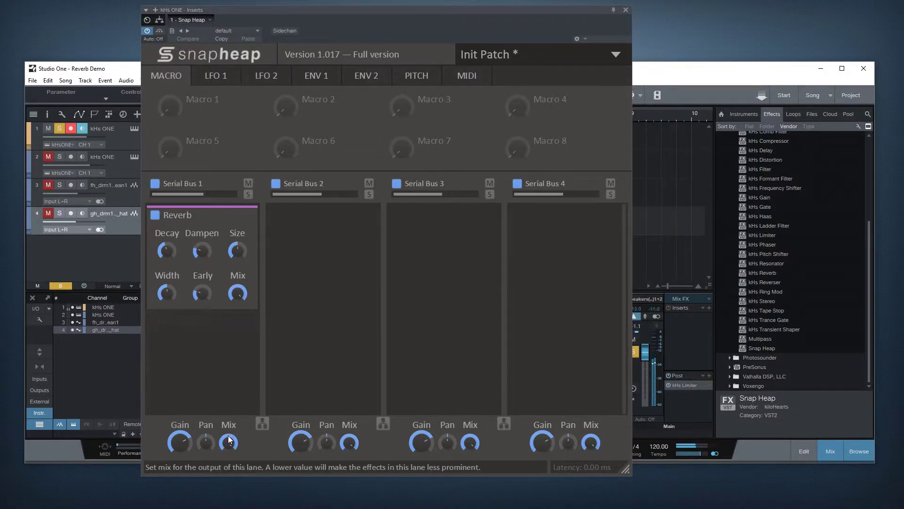
pyautogui.moveTo(229, 439); pyautogui.dragTo(230, 441)
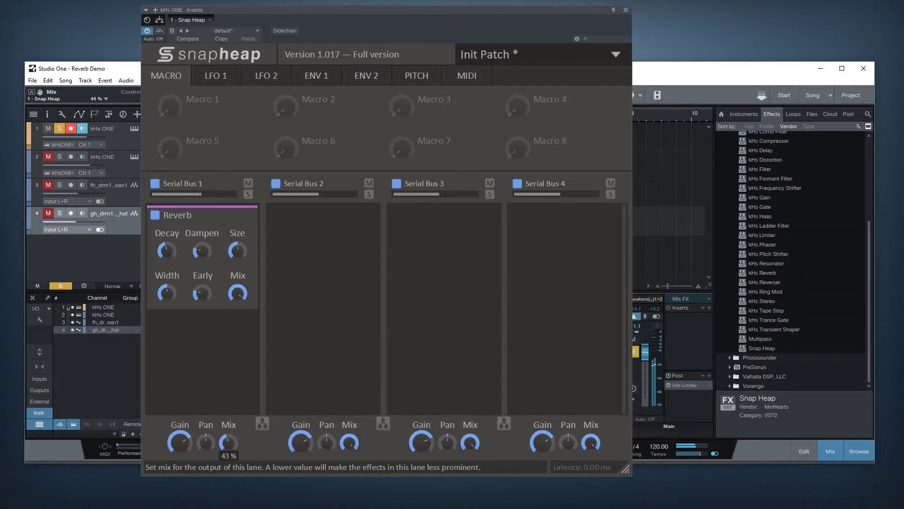
pyautogui.moveTo(228, 442); pyautogui.dragTo(228, 441)
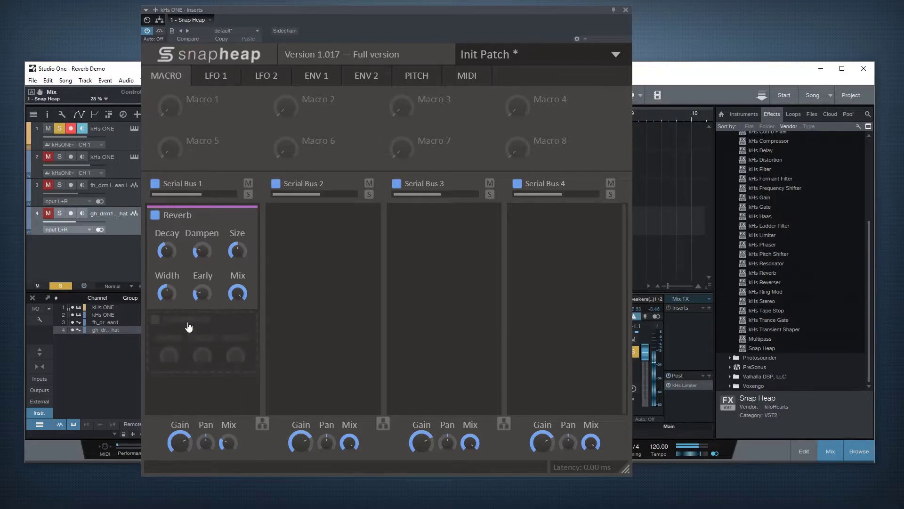
# - Add a band-pass Filter after the Reverb with its cutoff around 404 Hz
pyautogui.click(188, 324)
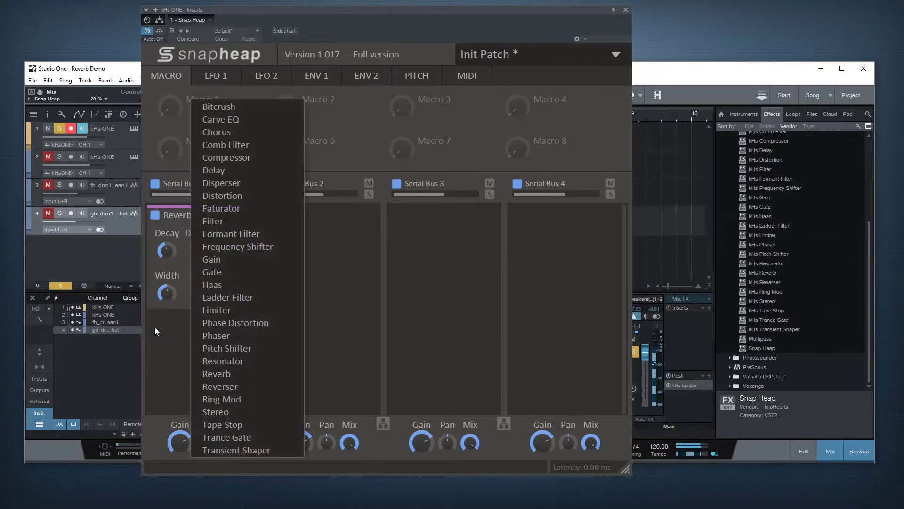
pyautogui.click(250, 230)
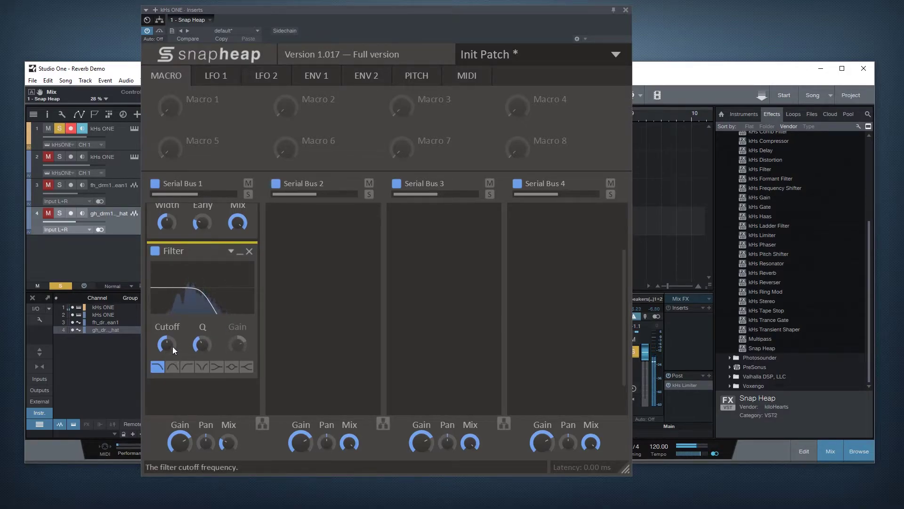
pyautogui.moveTo(172, 346)
pyautogui.mouseDown()
pyautogui.moveTo(173, 336)
pyautogui.moveTo(171, 344)
pyautogui.mouseUp()
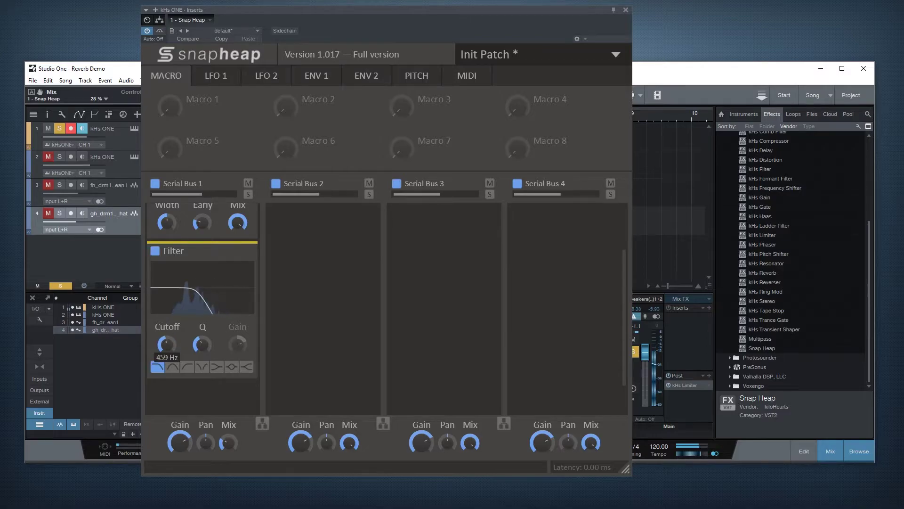
pyautogui.click(178, 367)
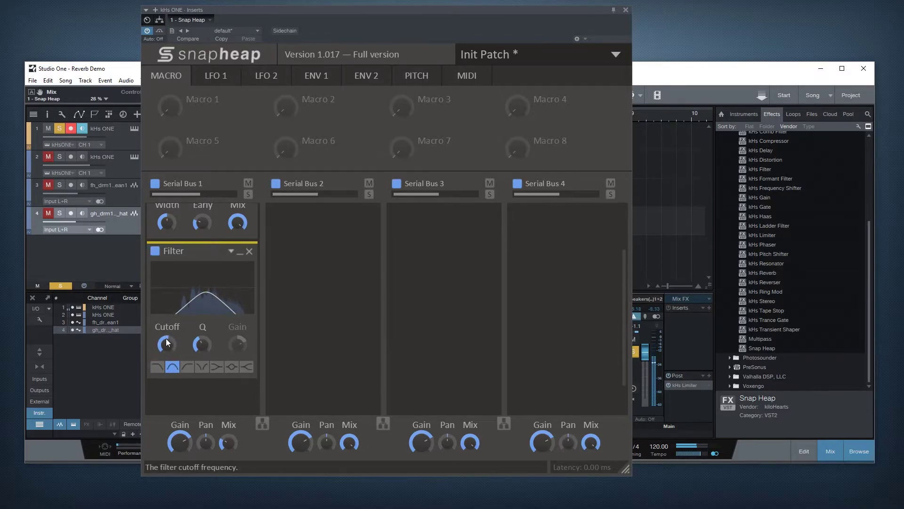
pyautogui.moveTo(166, 338); pyautogui.dragTo(202, 340)
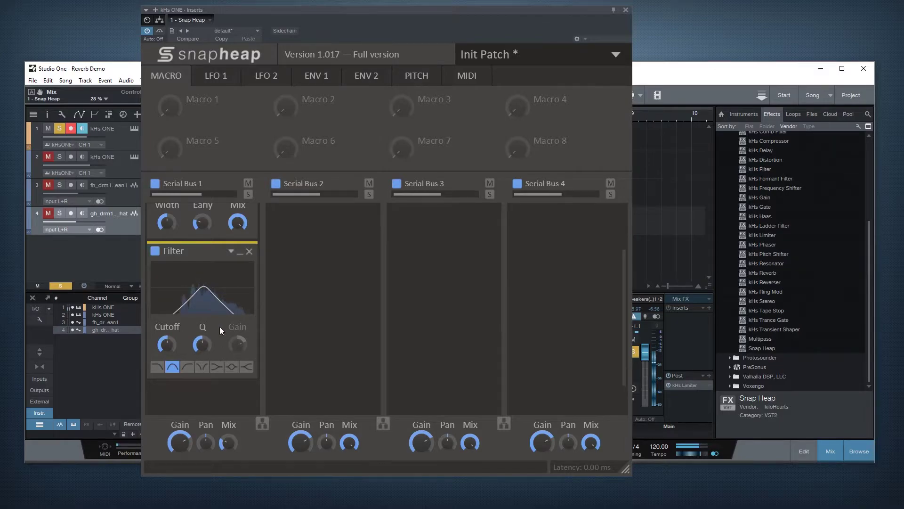
pyautogui.click(227, 442)
pyautogui.scroll(-1, 242, 307)
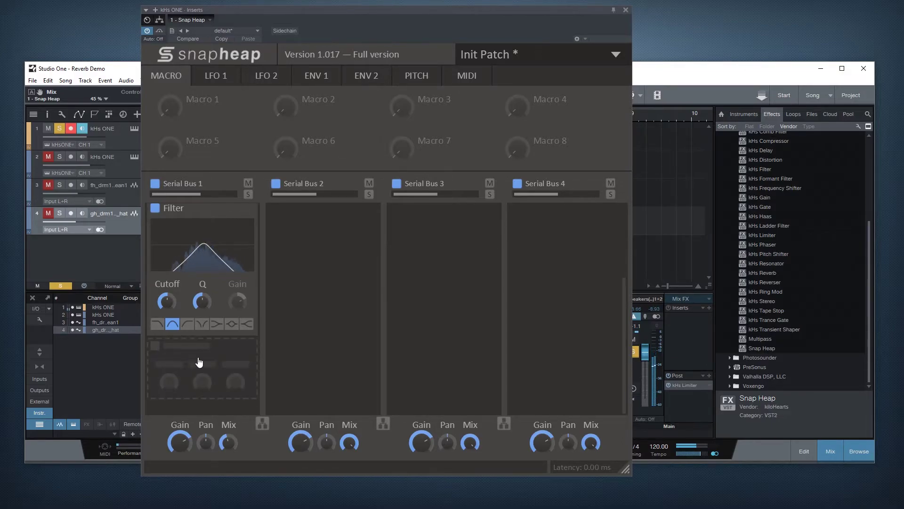
# - Add a Compressor after the Filter with its sidechain keyed from MAIN
pyautogui.click(199, 362)
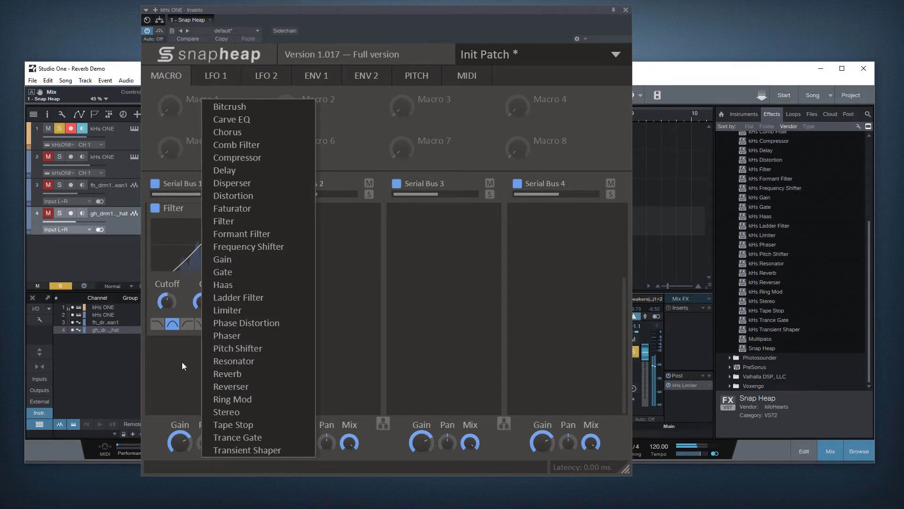
pyautogui.click(273, 158)
pyautogui.scroll(-3, 215, 298)
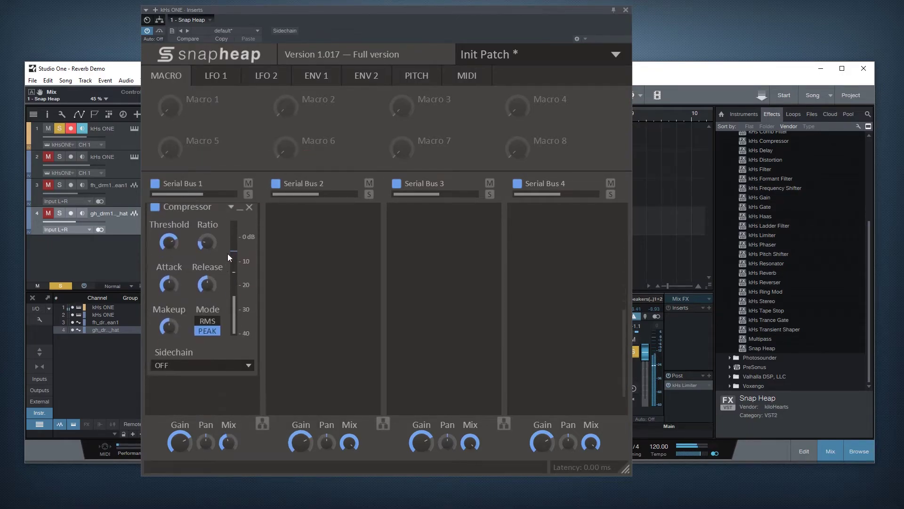
pyautogui.scroll(1, 234, 237)
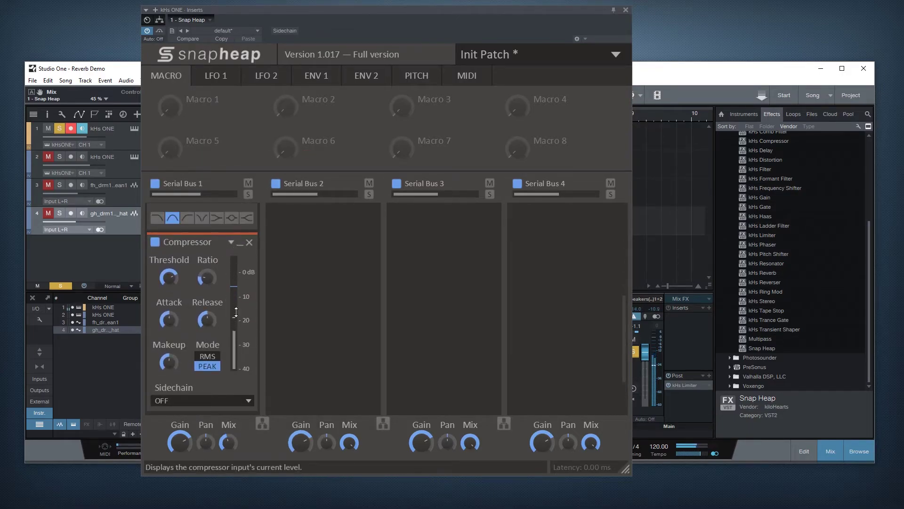
pyautogui.click(162, 400)
pyautogui.click(198, 406)
pyautogui.moveTo(168, 278)
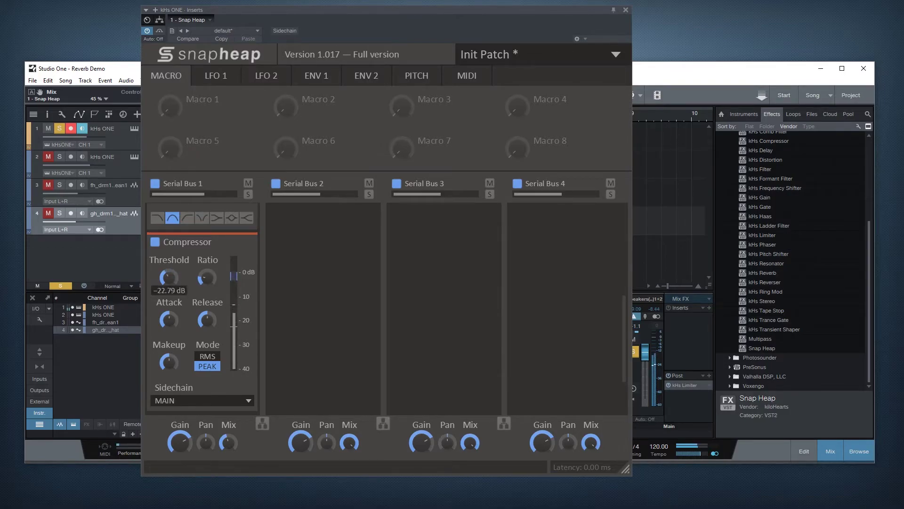
# - Lower the Compressor threshold to about -35 dB and bypass the Filter module
pyautogui.moveTo(169, 278); pyautogui.dragTo(169, 302)
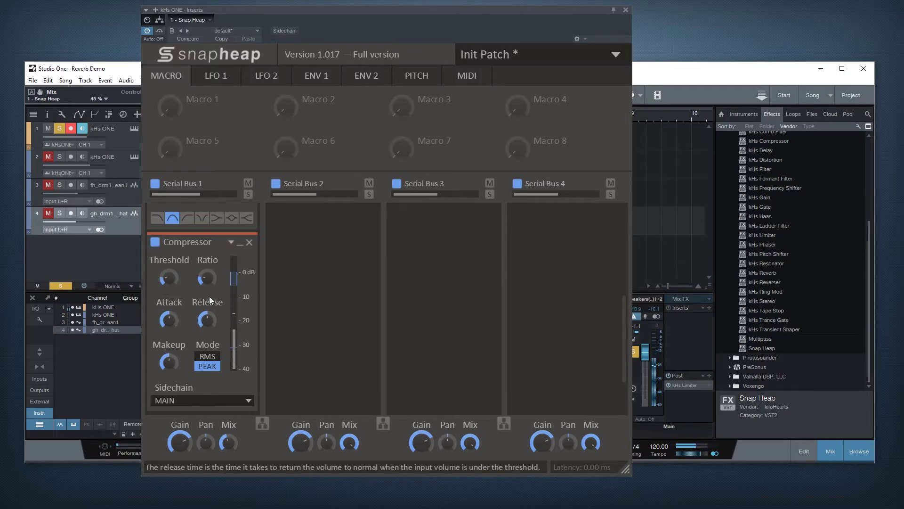
pyautogui.scroll(3, 208, 295)
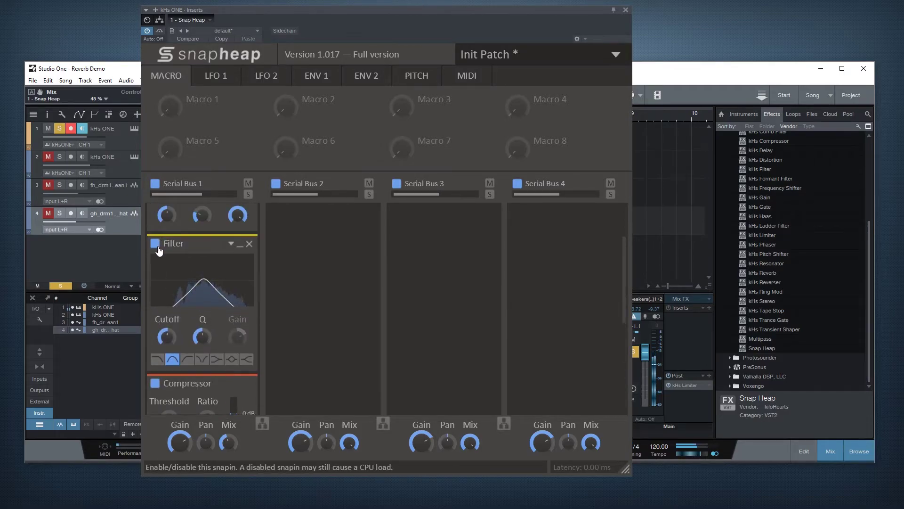
pyautogui.click(159, 250)
# - Shorten the Compressor attack to about 8 ms and set its ratio near 2.3:1
pyautogui.scroll(-3, 184, 289)
pyautogui.scroll(-2, 198, 286)
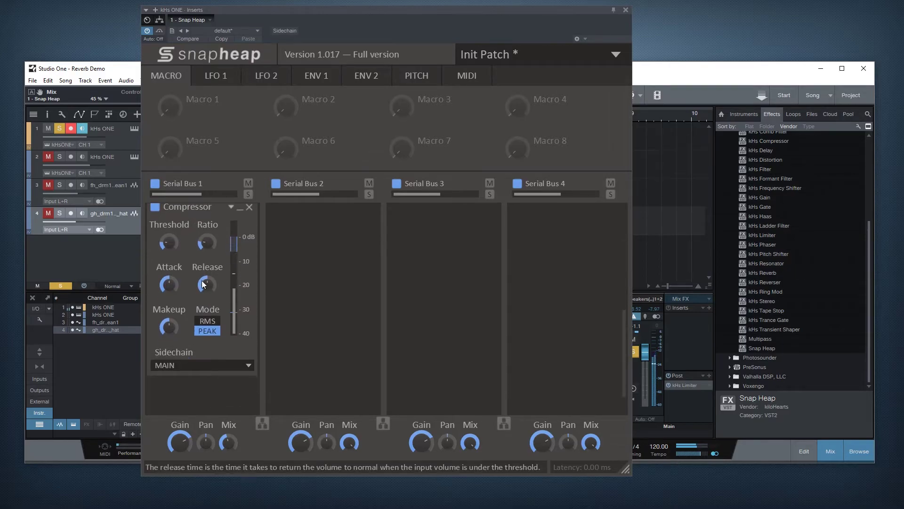
pyautogui.moveTo(169, 282); pyautogui.dragTo(171, 337)
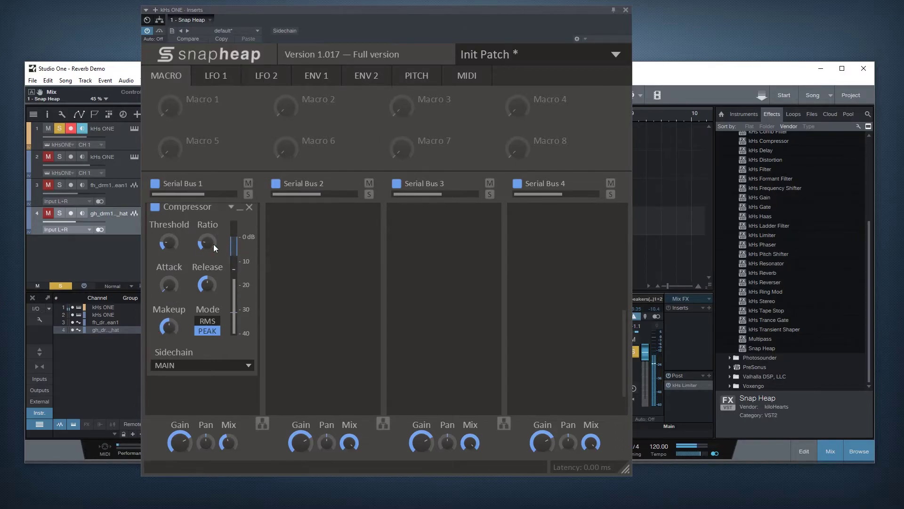
pyautogui.moveTo(207, 243)
pyautogui.mouseDown()
pyautogui.moveTo(207, 233)
pyautogui.moveTo(169, 250)
pyautogui.moveTo(174, 244)
pyautogui.mouseUp()
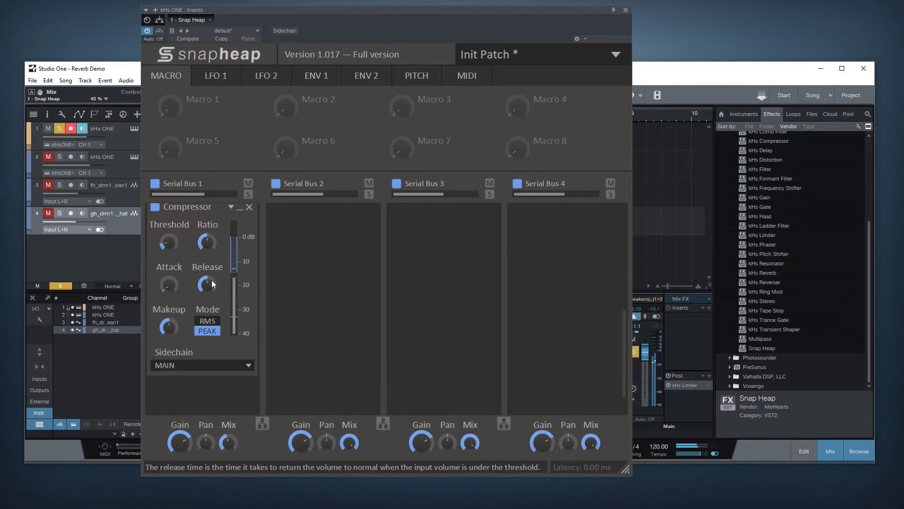
pyautogui.scroll(3, 196, 282)
# - Re-enable the Filter module and unsolo the kHs ONE melody track
pyautogui.scroll(2, 216, 281)
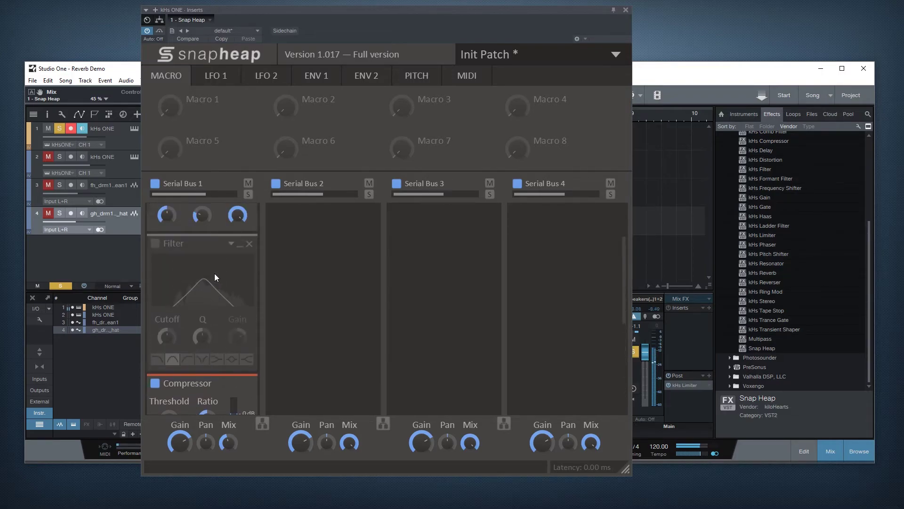
pyautogui.click(155, 246)
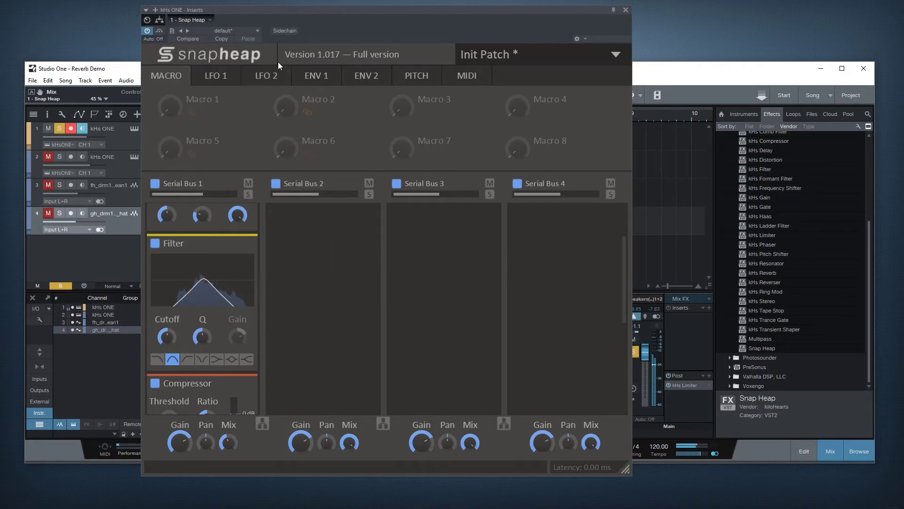
pyautogui.scroll(2, 195, 292)
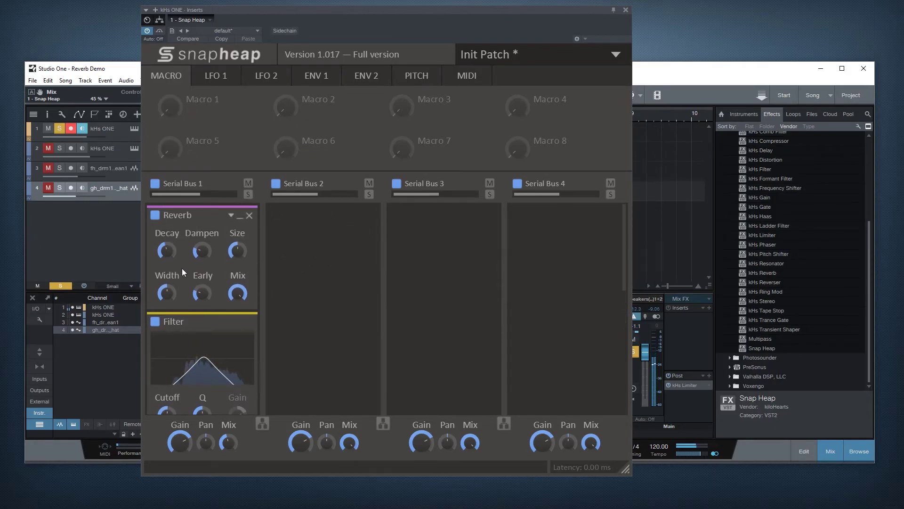
pyautogui.click(59, 128)
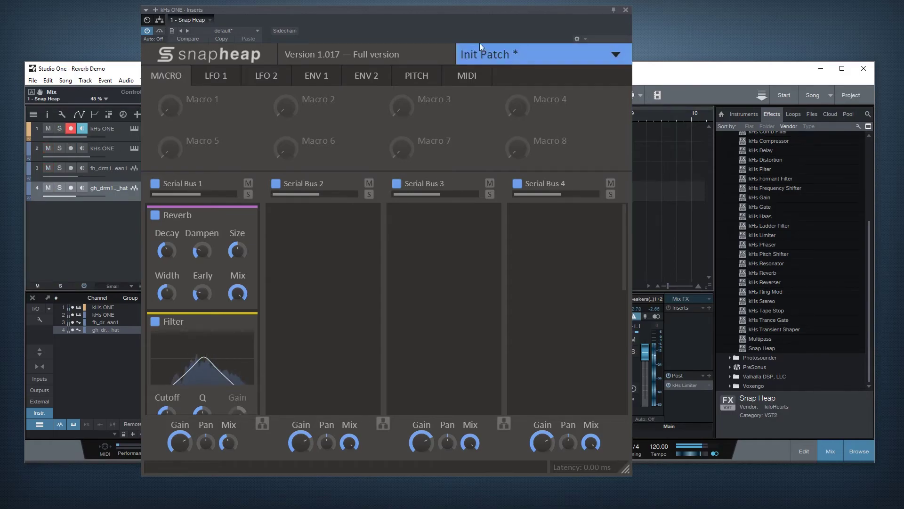
# - Close the Snap Heap plugin window
pyautogui.click(626, 9)
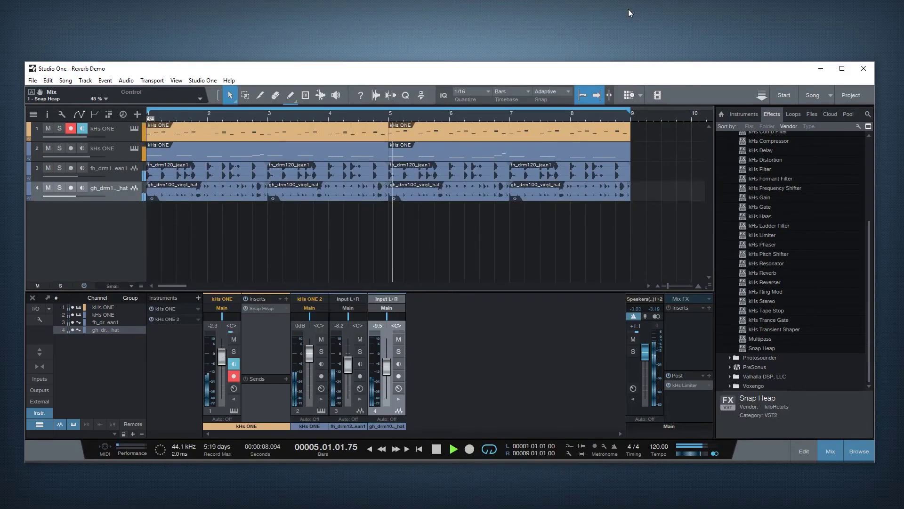